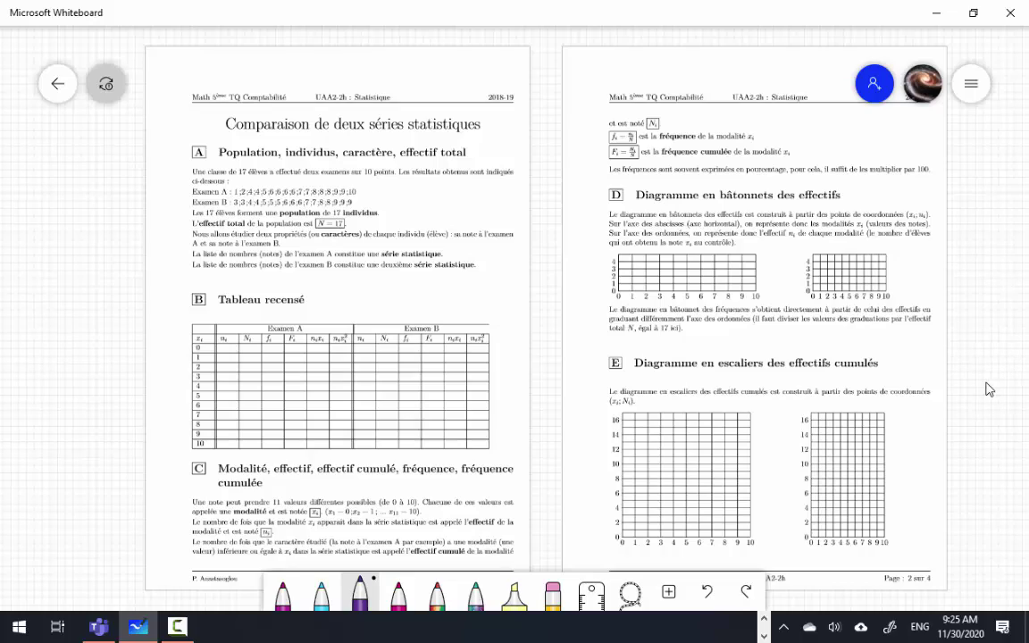
Look through the four pages of the statistics worksheet, ending at section A and the table in section B
{"action": "scroll", "coordinate": [987, 394], "scroll_direction": "down", "scroll_amount": 5}
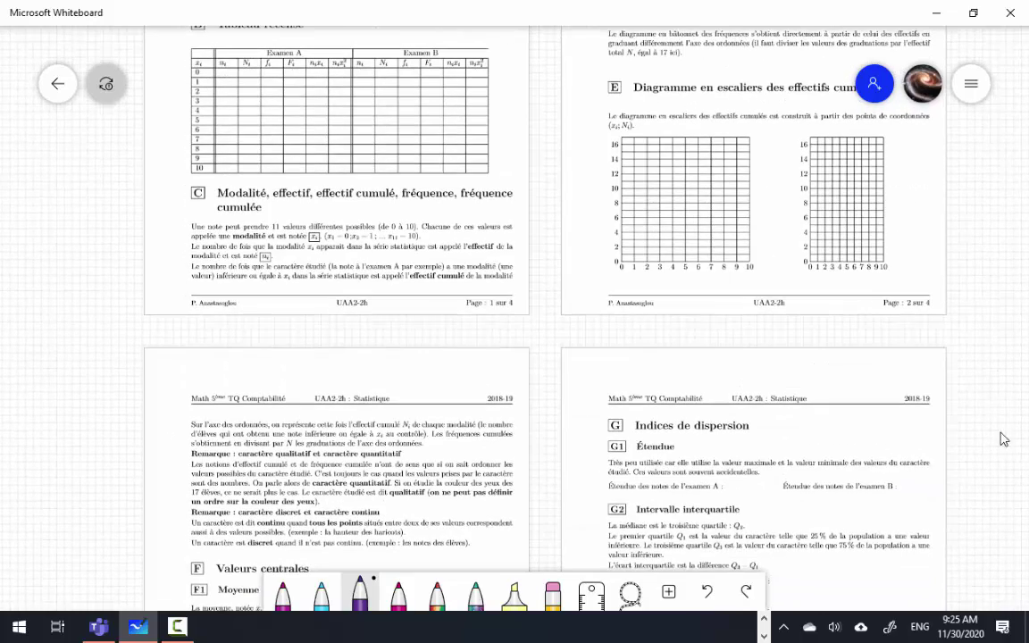
{"action": "left_click_drag", "start_coordinate": [1000, 503], "coordinate": [960, 196]}
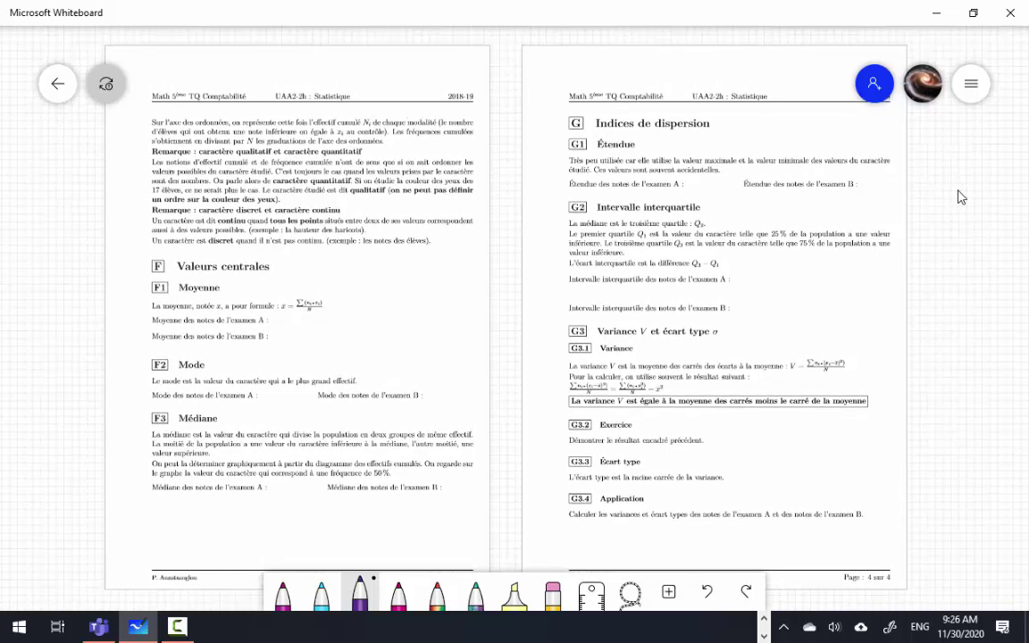
{"action": "left_click_drag", "start_coordinate": [960, 197], "coordinate": [939, 446]}
{"action": "left_click_drag", "start_coordinate": [955, 311], "coordinate": [950, 410]}
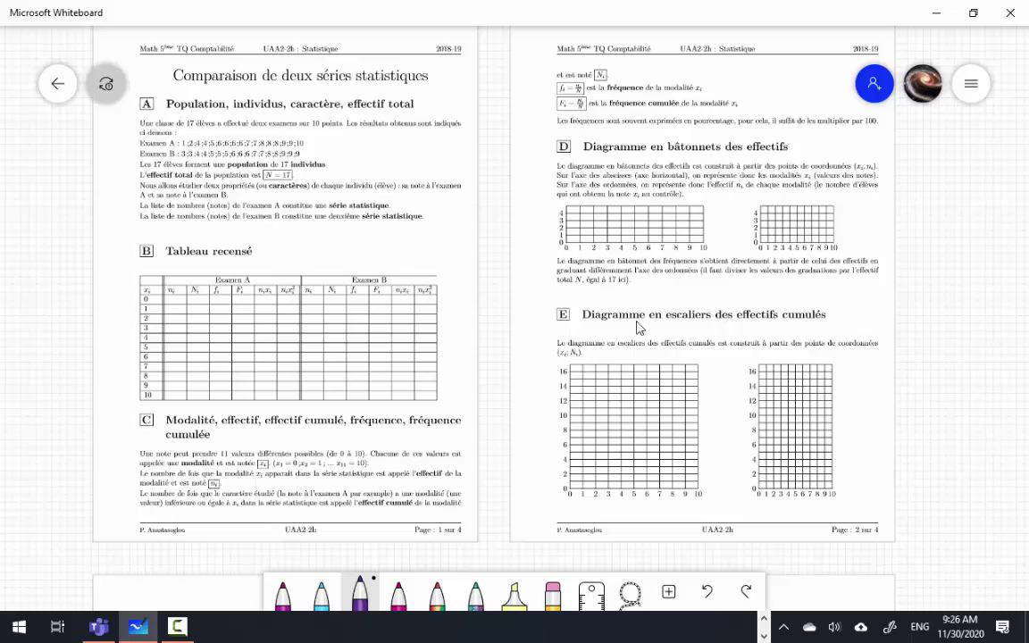
{"action": "scroll", "coordinate": [411, 330], "scroll_direction": "up", "scroll_amount": 8}
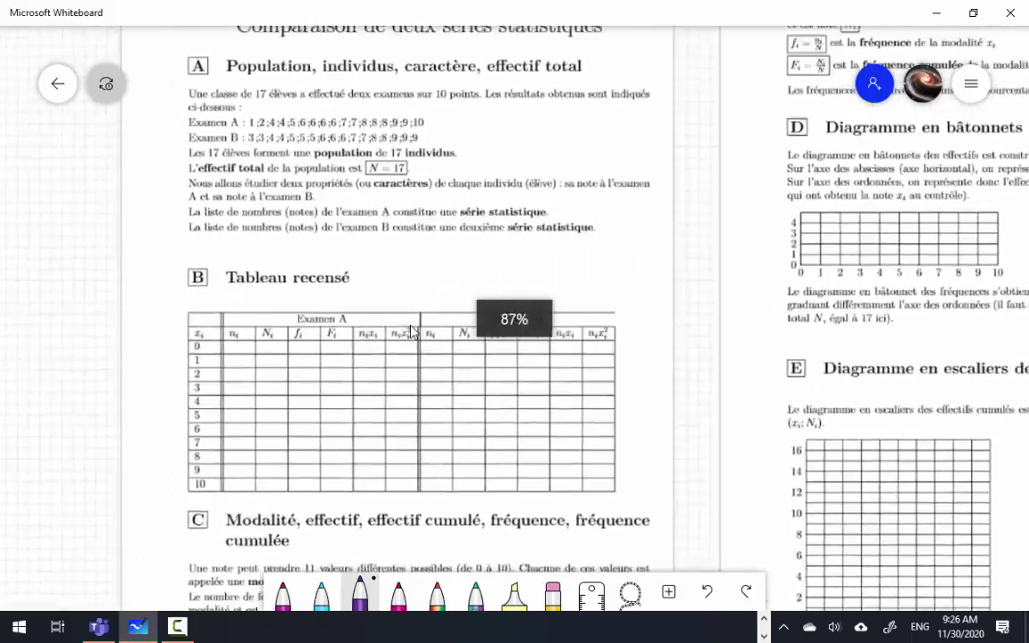
{"action": "scroll", "coordinate": [411, 330], "scroll_direction": "up", "scroll_amount": 5}
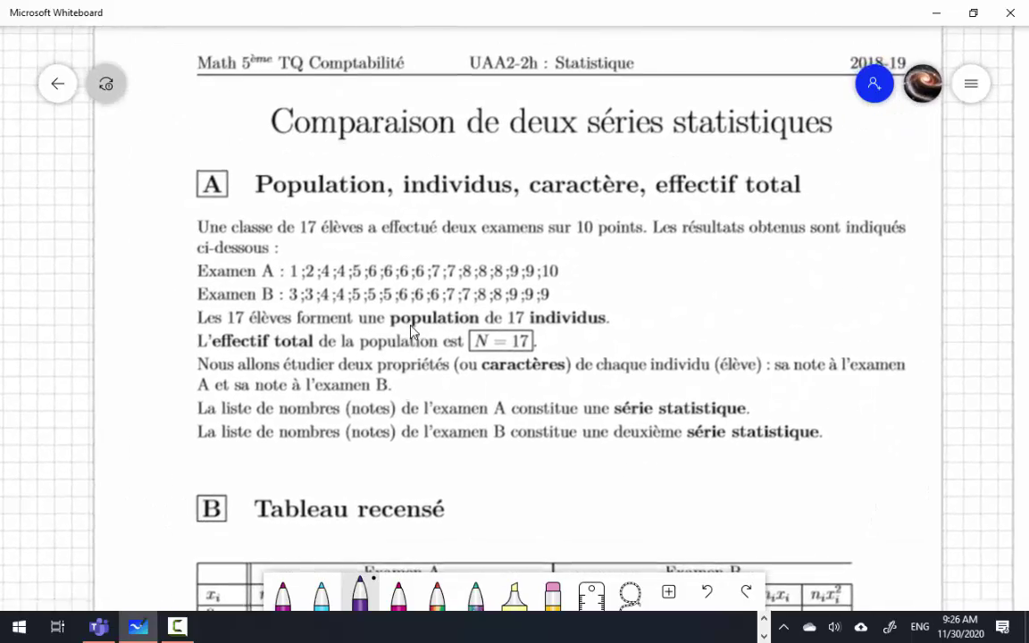
{"action": "scroll", "coordinate": [411, 330], "scroll_direction": "down", "scroll_amount": 6}
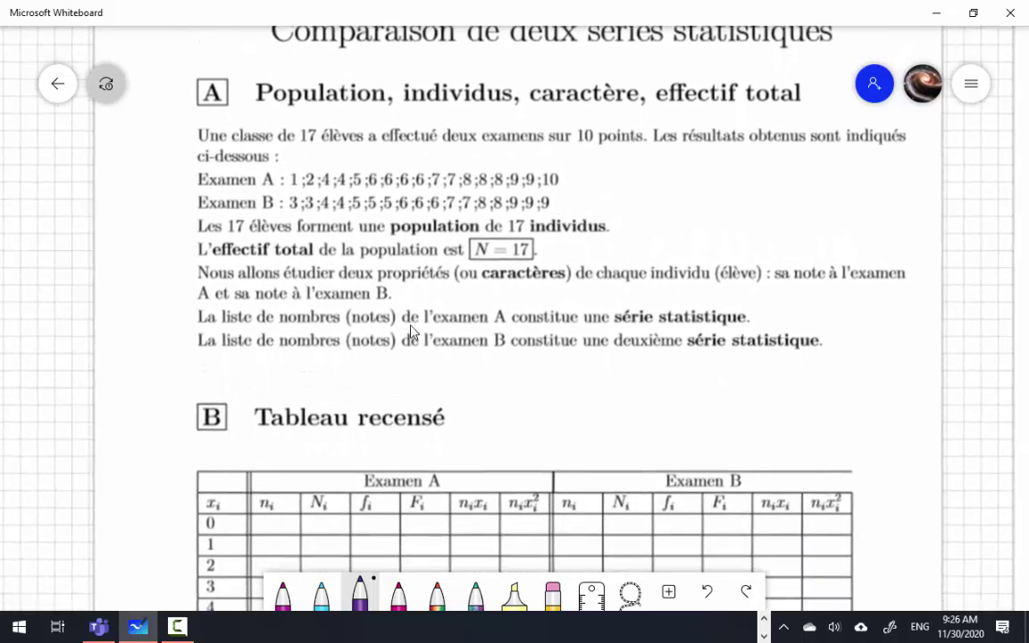
{"action": "scroll", "coordinate": [411, 331], "scroll_direction": "up", "scroll_amount": 4}
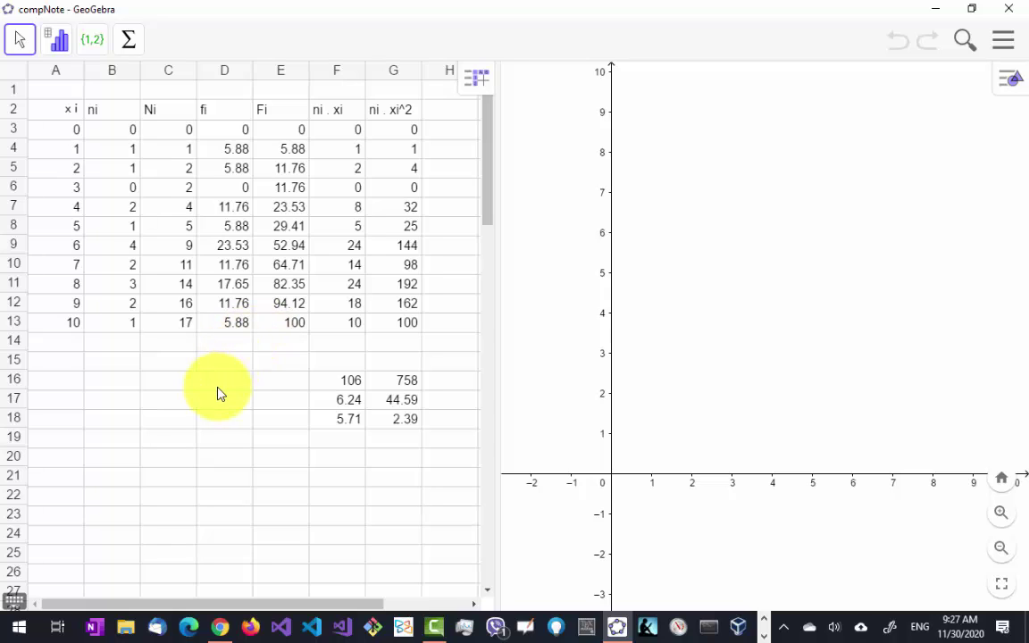
Hide the Graphique view in GeoGebra so that only the Tableur remains displayed
{"action": "left_click", "coordinate": [1003, 42]}
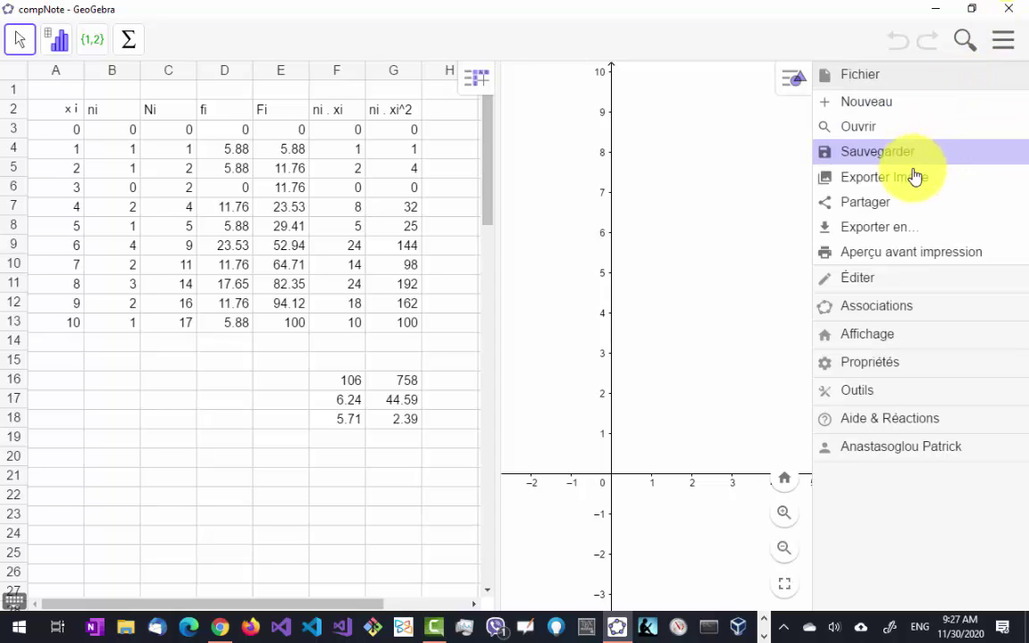
{"action": "left_click", "coordinate": [873, 337]}
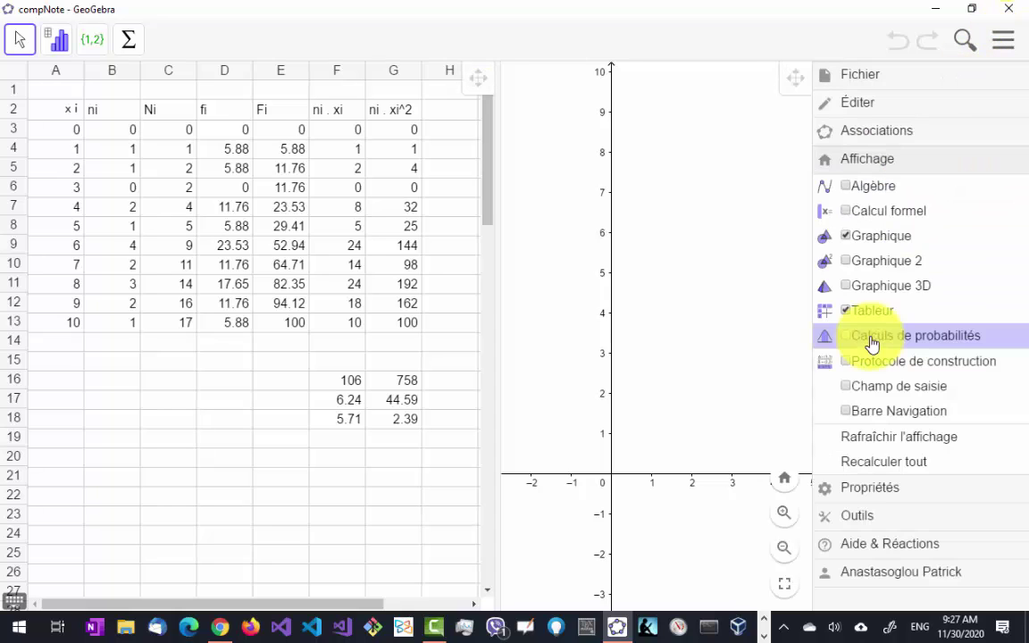
{"action": "left_click", "coordinate": [853, 239]}
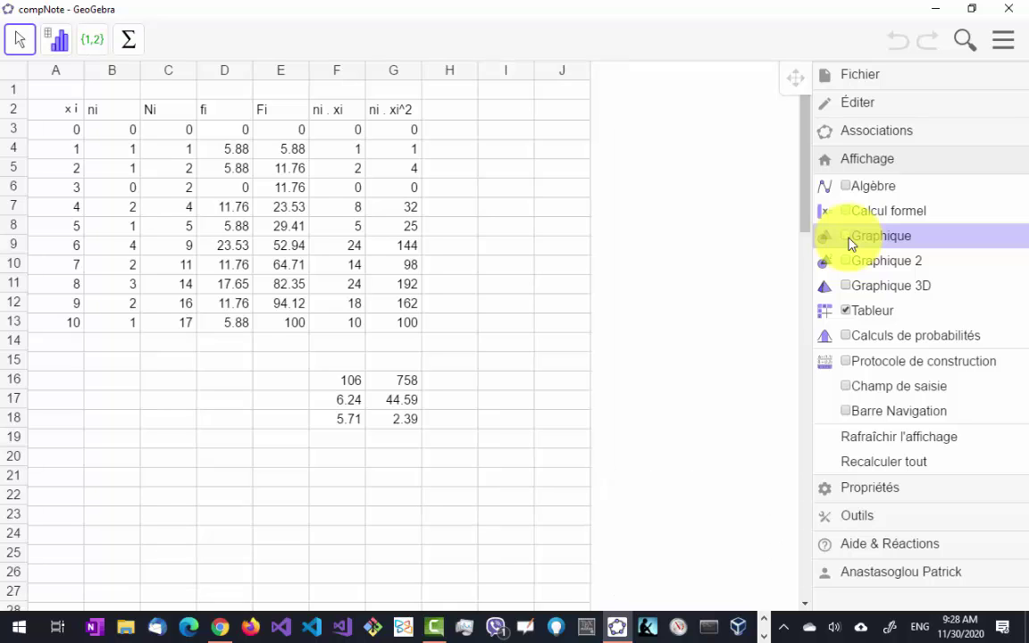
{"action": "left_click", "coordinate": [1002, 41]}
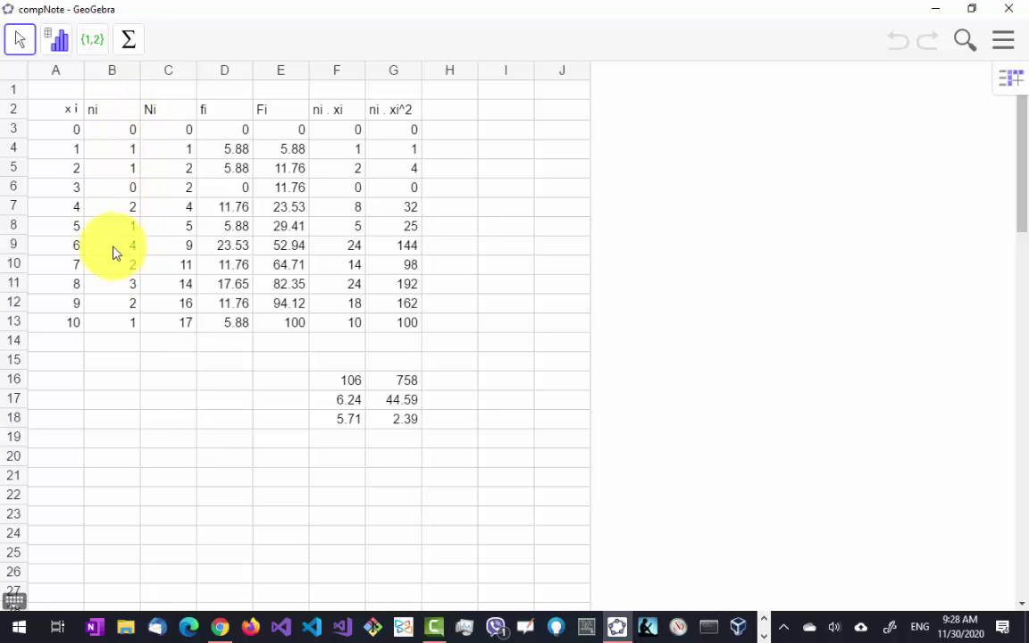
Switch to Microsoft Whiteboard and circle the Examen A part of the Tableau recensé with a purple pen ellipse
{"action": "key", "text": "ctrl+super+Right"}
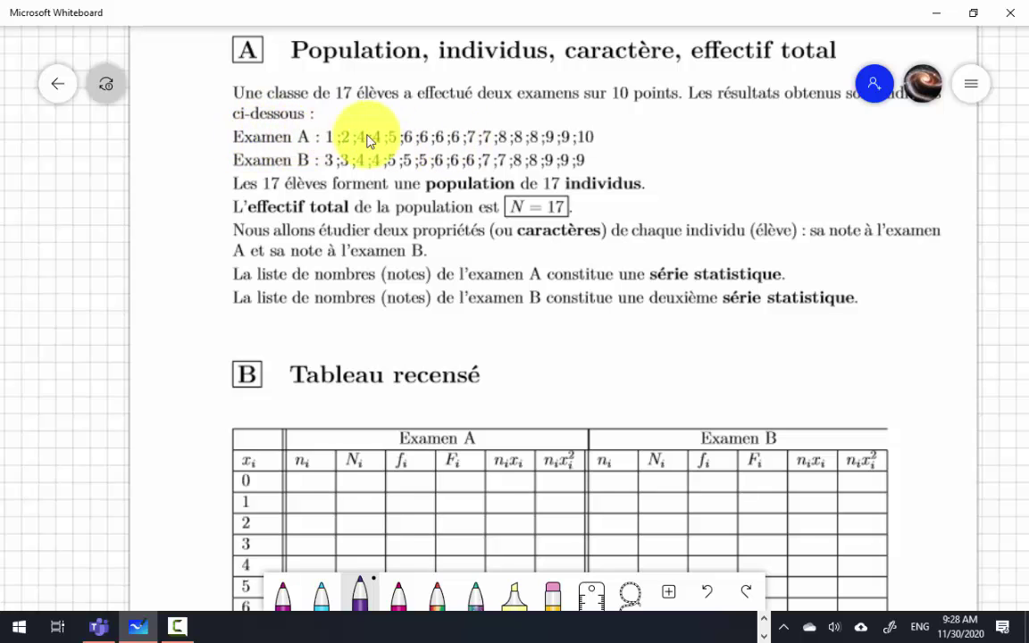
{"action": "key", "text": "ctrl+super+Right"}
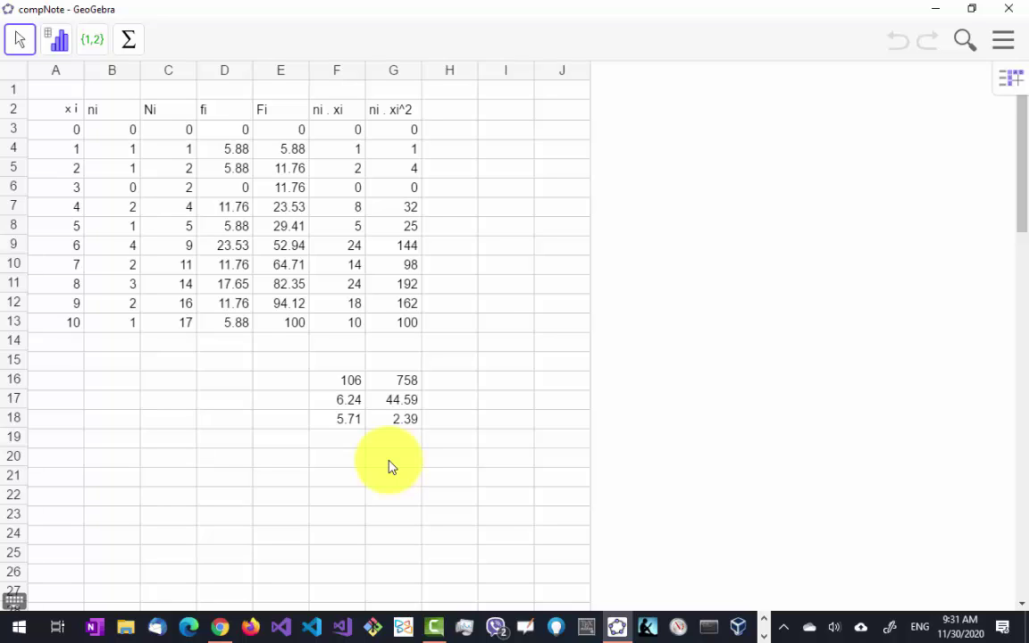
{"action": "key", "text": "alt+Tab"}
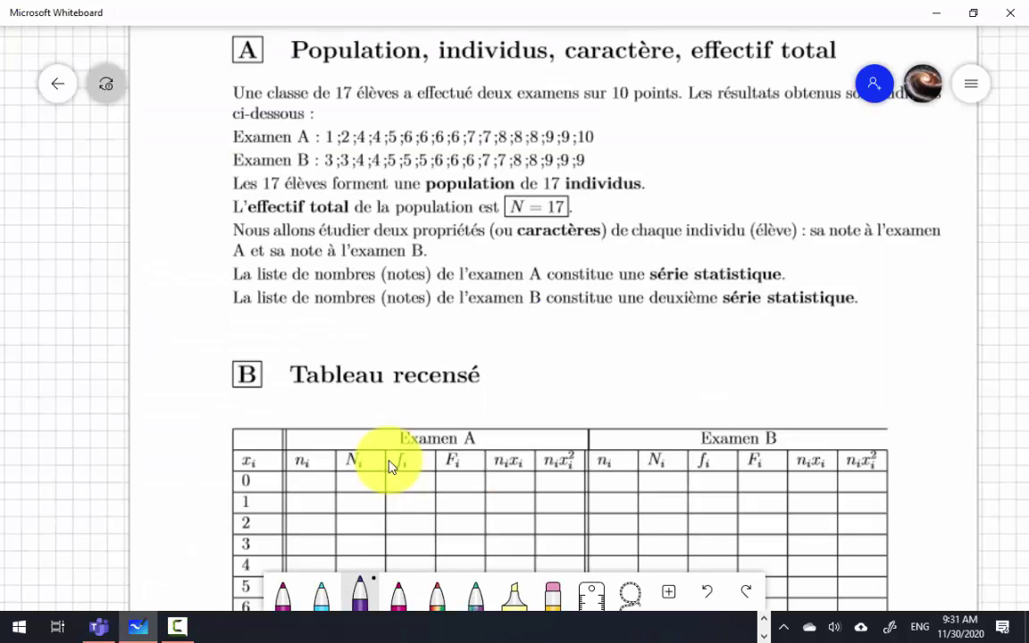
{"action": "scroll", "coordinate": [389, 466], "scroll_direction": "down", "scroll_amount": 5}
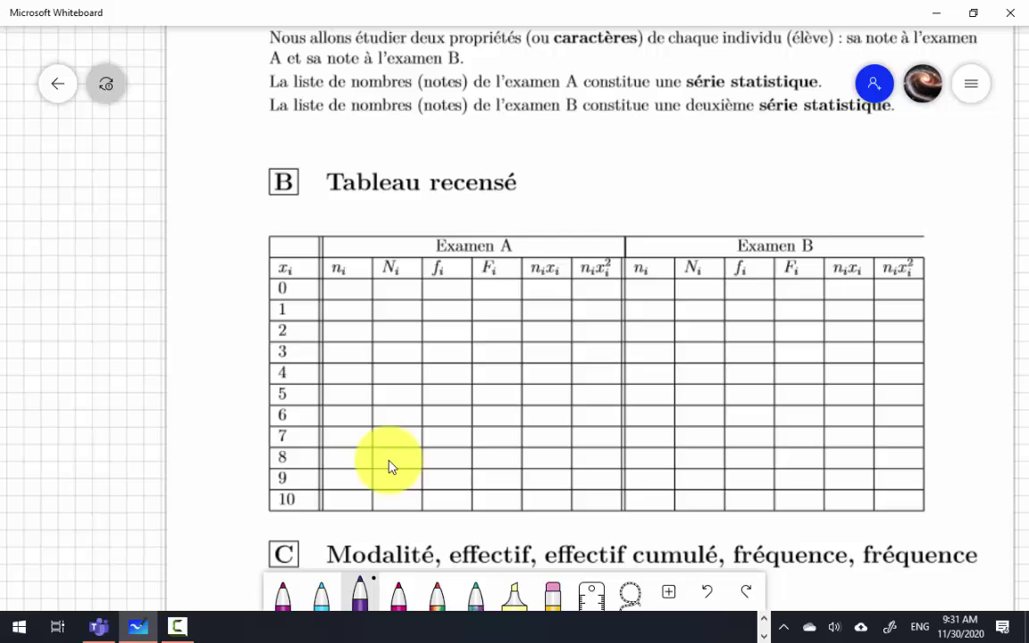
{"action": "left_click", "coordinate": [282, 591]}
{"action": "mouse_move", "coordinate": [366, 282]}
{"action": "left_mouse_down"}
{"action": "mouse_move", "coordinate": [333, 294]}
{"action": "mouse_move", "coordinate": [414, 486]}
{"action": "mouse_move", "coordinate": [535, 500]}
{"action": "mouse_move", "coordinate": [495, 284]}
{"action": "mouse_move", "coordinate": [340, 294]}
{"action": "left_mouse_up"}
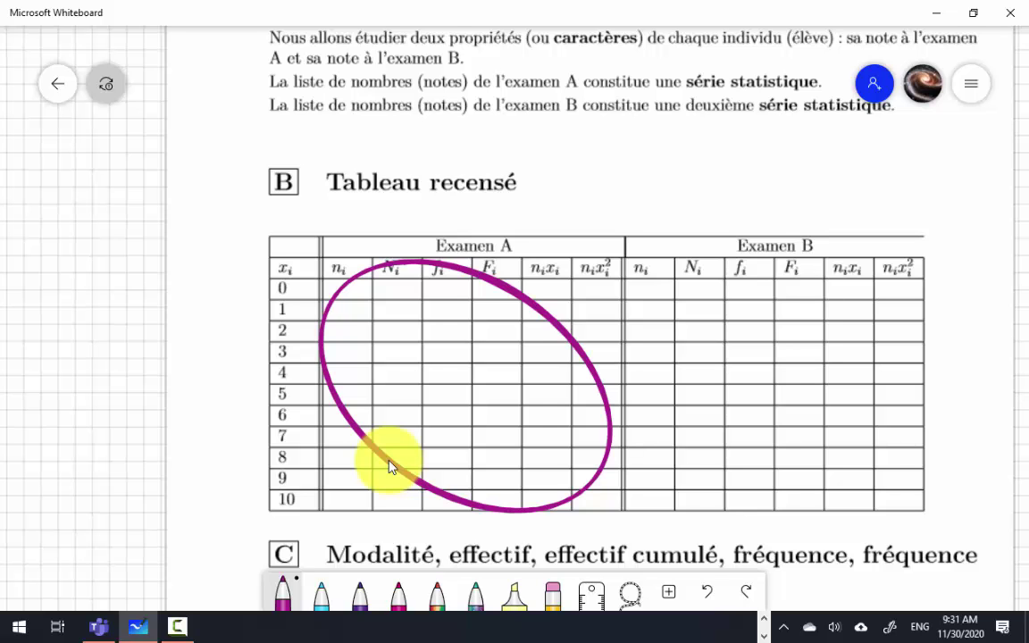
Read section C's definitions of modalité, effectif, effectif cumulé, fréquence and fréquence cumulée, continuing onto page 2 down to section D
{"action": "scroll", "coordinate": [388, 464], "scroll_direction": "down", "scroll_amount": 5}
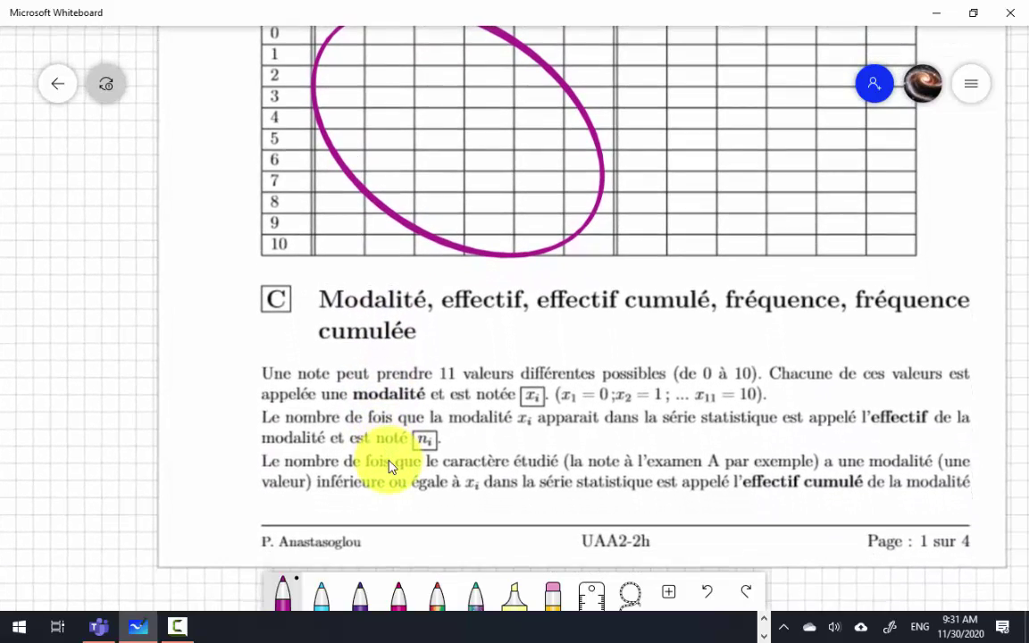
{"action": "scroll", "coordinate": [389, 464], "scroll_direction": "down", "scroll_amount": 2}
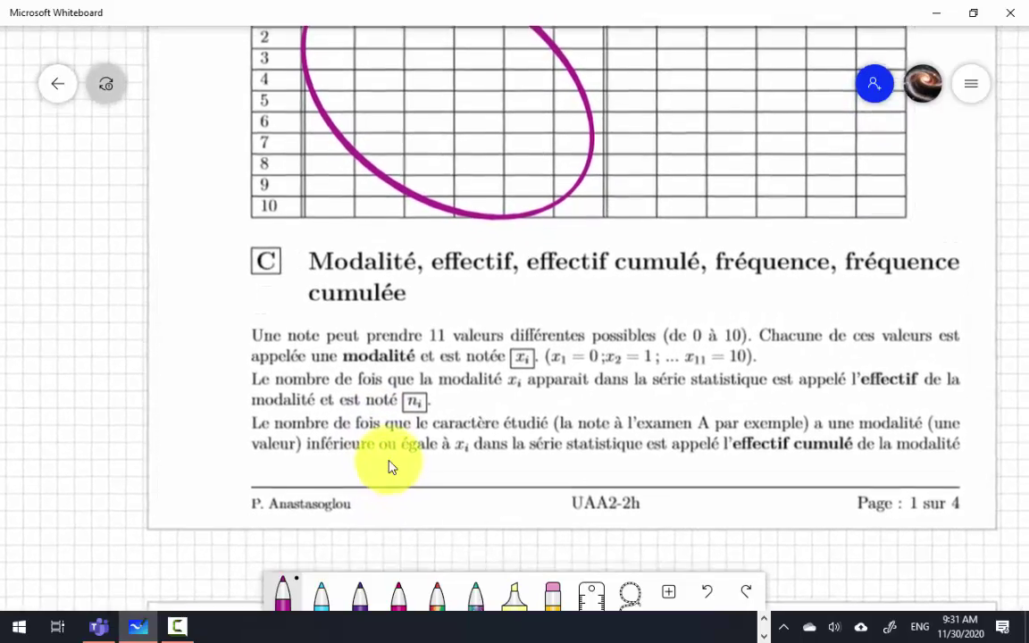
{"action": "scroll", "coordinate": [388, 464], "scroll_direction": "up", "scroll_amount": 2}
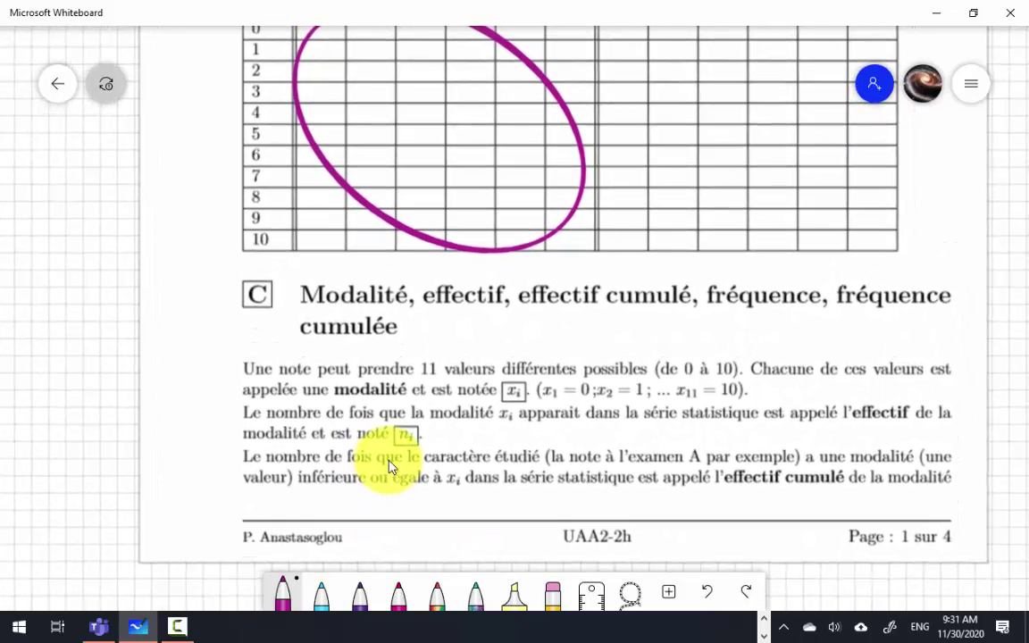
{"action": "scroll", "coordinate": [389, 464], "scroll_direction": "right", "scroll_amount": 1}
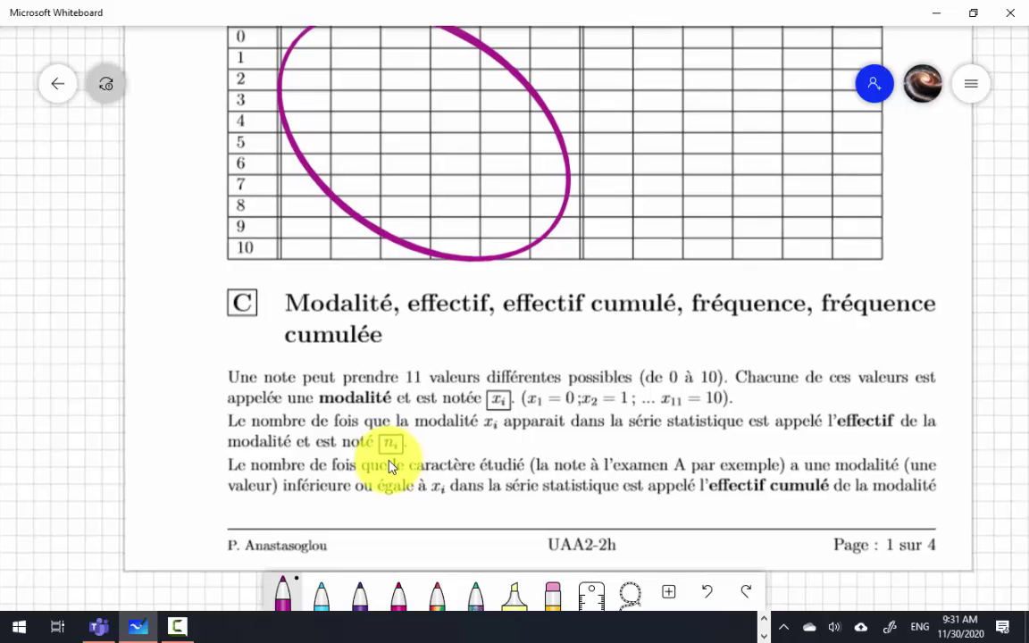
{"action": "scroll", "coordinate": [388, 464], "scroll_direction": "down", "scroll_amount": 1}
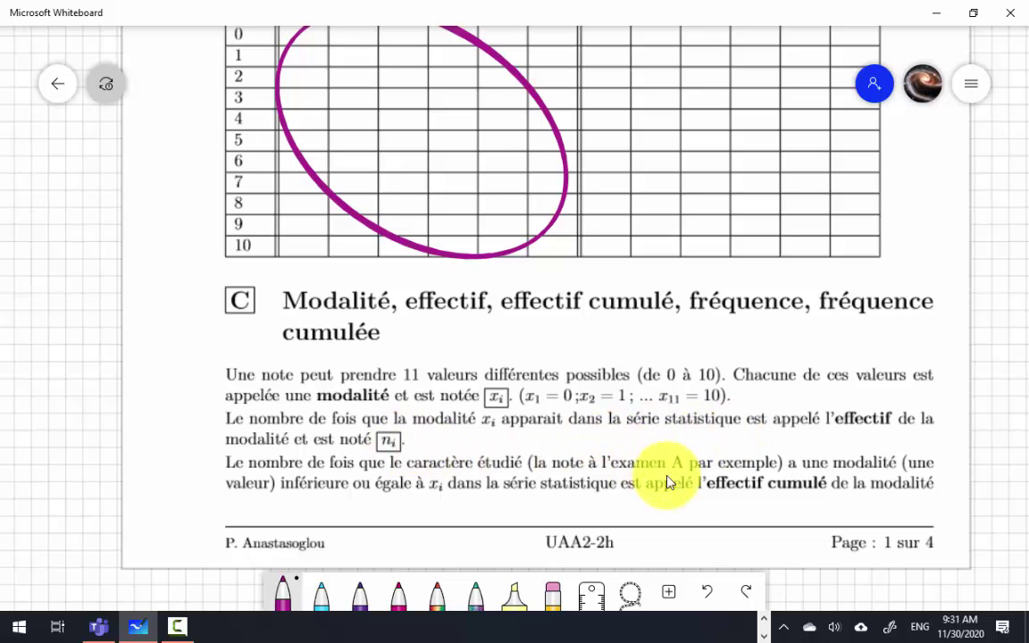
{"action": "scroll", "coordinate": [682, 490], "scroll_direction": "up", "scroll_amount": 1}
{"action": "scroll", "coordinate": [695, 492], "scroll_direction": "up", "scroll_amount": 5}
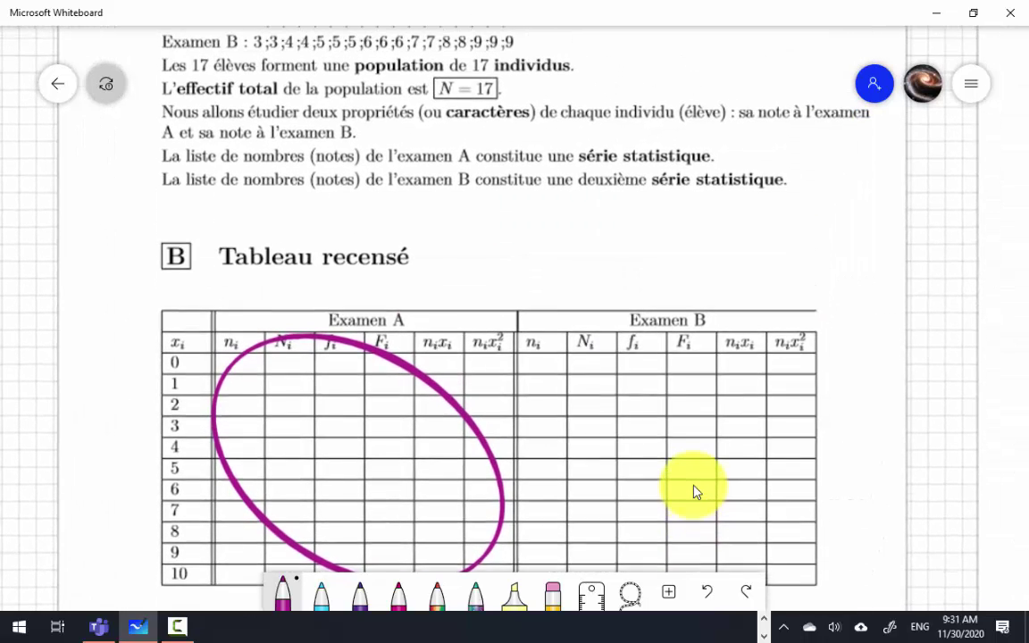
{"action": "scroll", "coordinate": [696, 491], "scroll_direction": "right", "scroll_amount": 10}
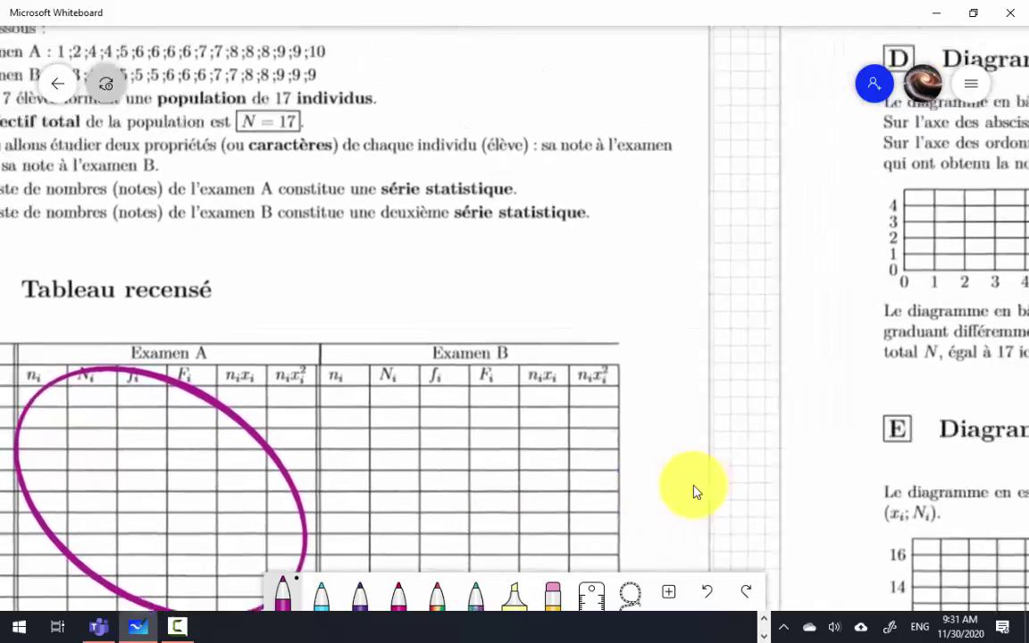
{"action": "scroll", "coordinate": [696, 491], "scroll_direction": "up", "scroll_amount": 4}
{"action": "scroll", "coordinate": [695, 491], "scroll_direction": "right", "scroll_amount": 3}
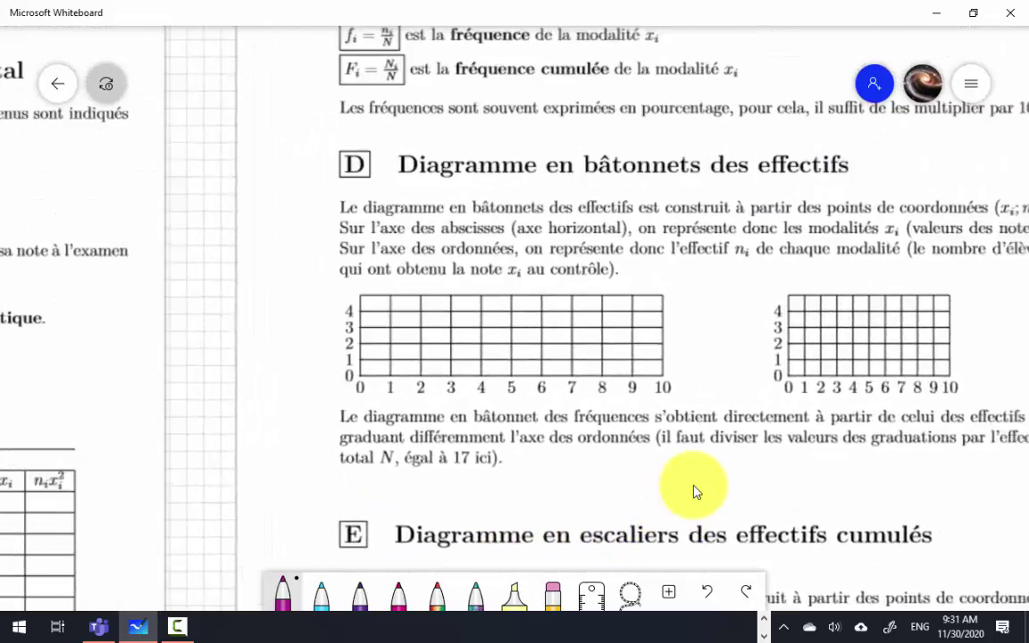
{"action": "scroll", "coordinate": [696, 491], "scroll_direction": "right", "scroll_amount": 1}
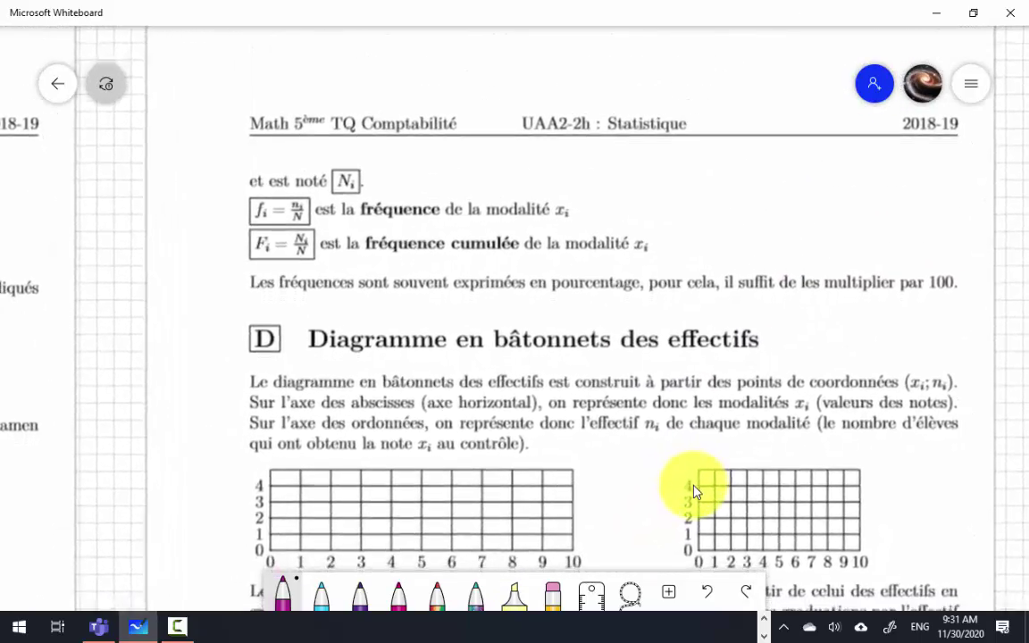
{"action": "scroll", "coordinate": [696, 491], "scroll_direction": "down", "scroll_amount": 1}
{"action": "scroll", "coordinate": [696, 491], "scroll_direction": "down", "scroll_amount": 1}
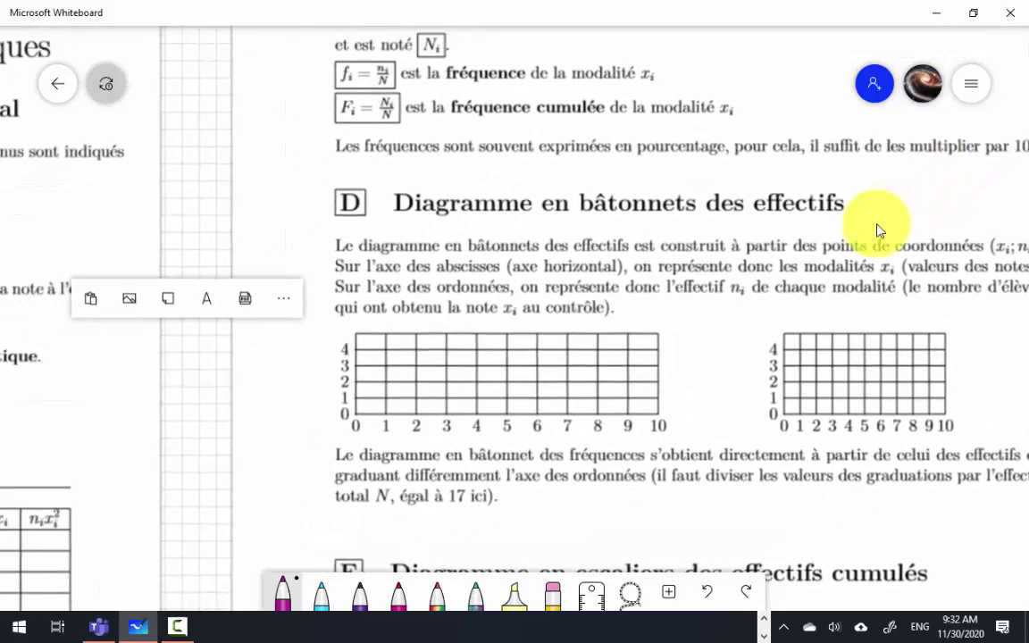
Consult the section B table and mark the point (0, 0) in purple on section D's first grid
{"action": "scroll", "coordinate": [875, 230], "scroll_direction": "down", "scroll_amount": 3}
{"action": "scroll", "coordinate": [876, 231], "scroll_direction": "left", "scroll_amount": 5}
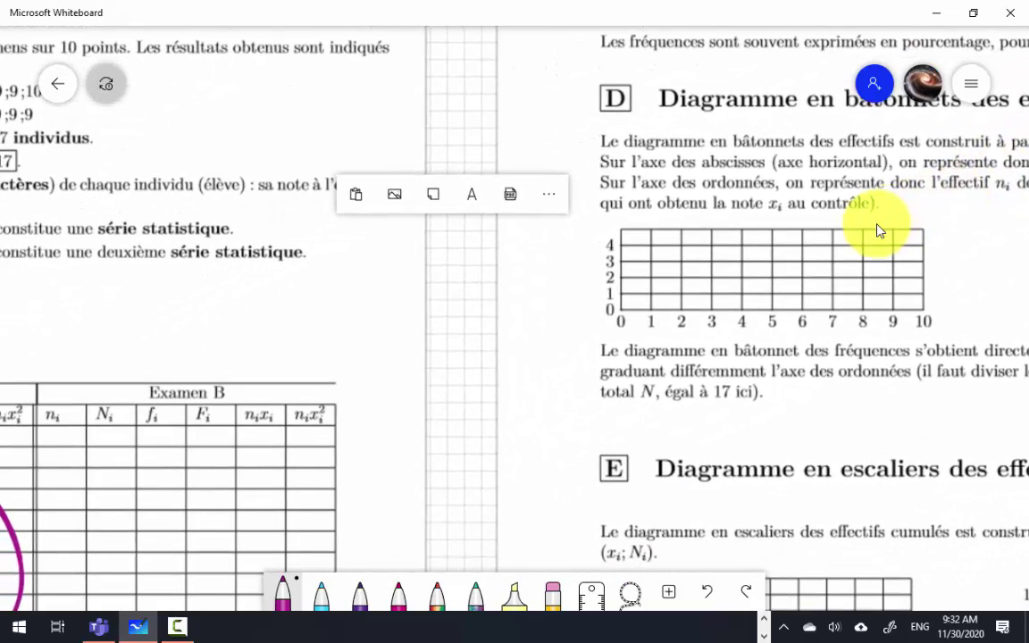
{"action": "scroll", "coordinate": [876, 230], "scroll_direction": "left", "scroll_amount": 5}
{"action": "scroll", "coordinate": [876, 230], "scroll_direction": "down", "scroll_amount": 2}
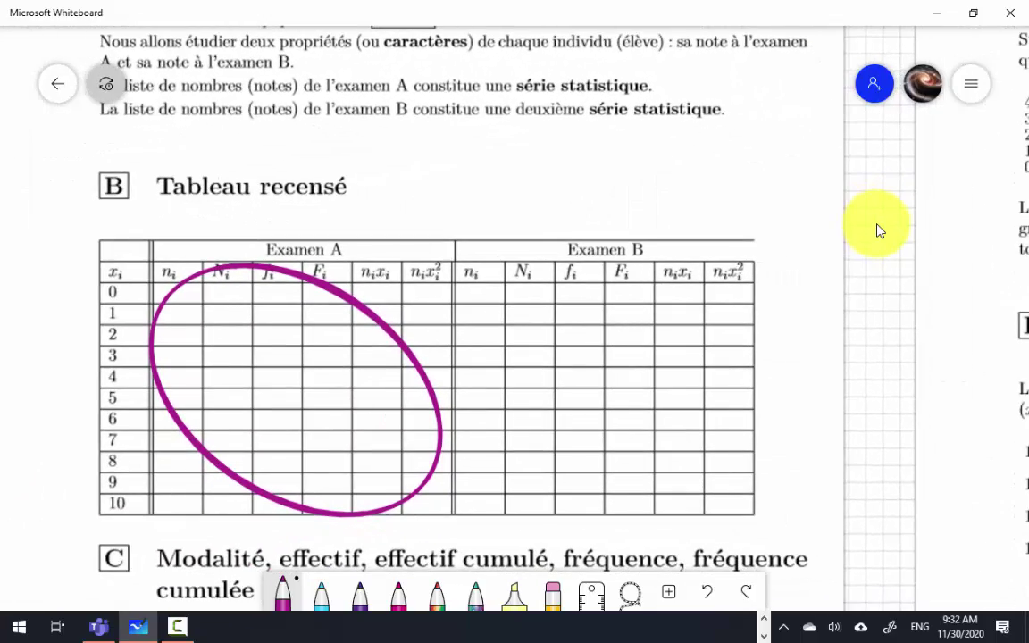
{"action": "scroll", "coordinate": [876, 230], "scroll_direction": "right", "scroll_amount": 6}
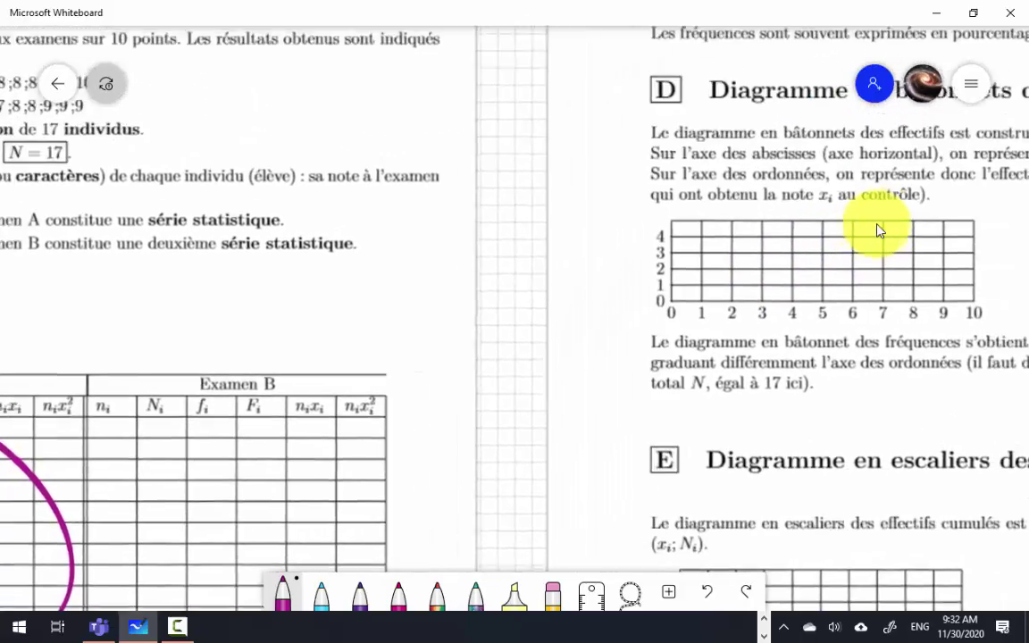
{"action": "scroll", "coordinate": [876, 231], "scroll_direction": "right", "scroll_amount": 5}
{"action": "scroll", "coordinate": [876, 230], "scroll_direction": "up", "scroll_amount": 2}
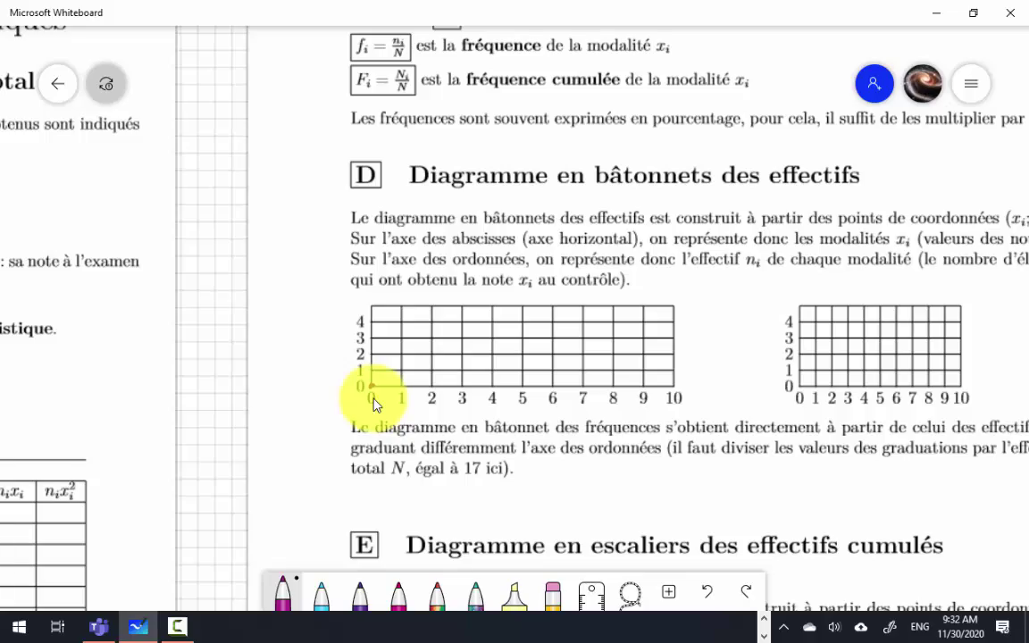
Consult the xi and ni columns in GeoGebra and mark the point (1, 1) in purple on section D's first grid in Whiteboard
{"action": "scroll", "coordinate": [373, 404], "scroll_direction": "left", "scroll_amount": 10}
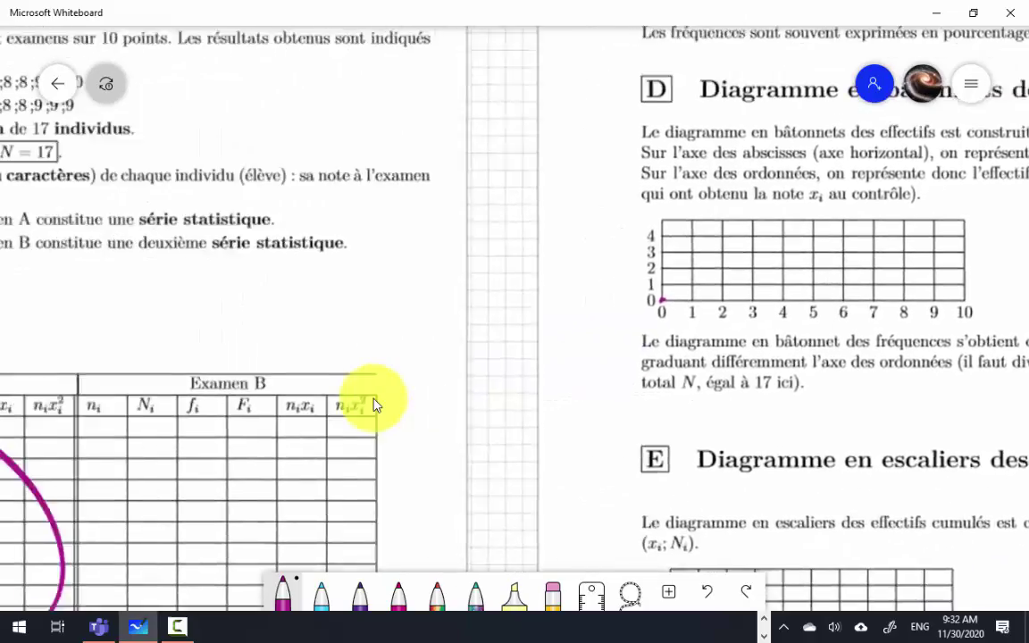
{"action": "scroll", "coordinate": [373, 404], "scroll_direction": "right", "scroll_amount": 12}
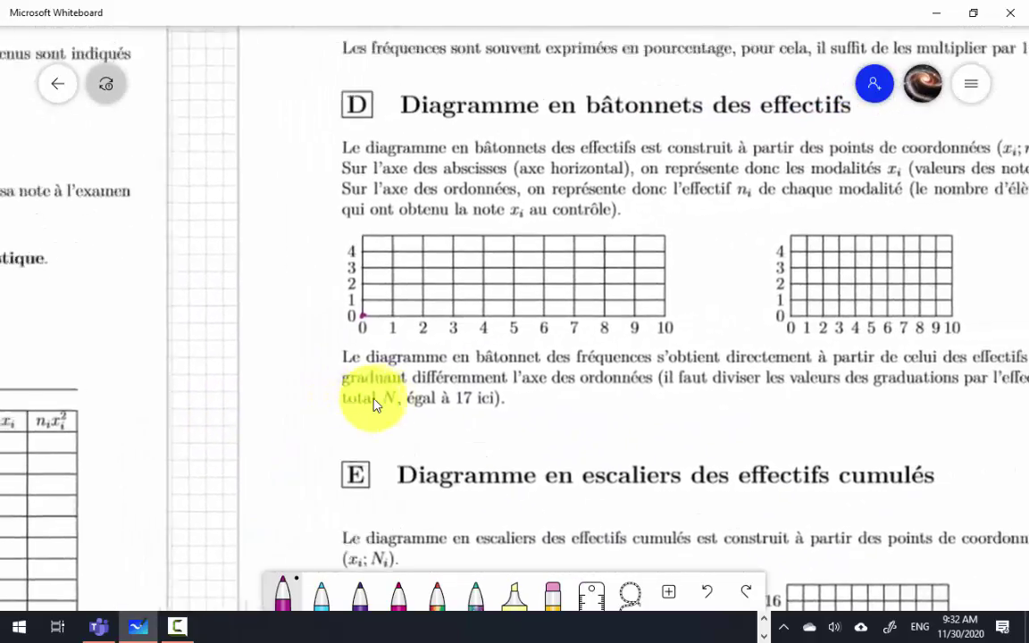
{"action": "key", "text": "ctrl+super+Right"}
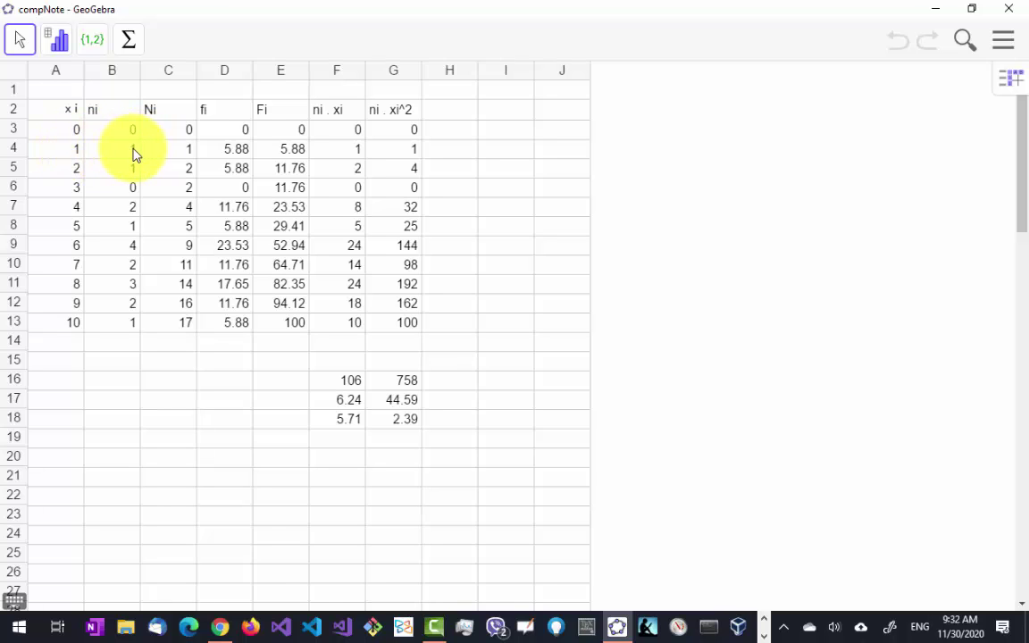
{"action": "key", "text": "ctrl+super+Right"}
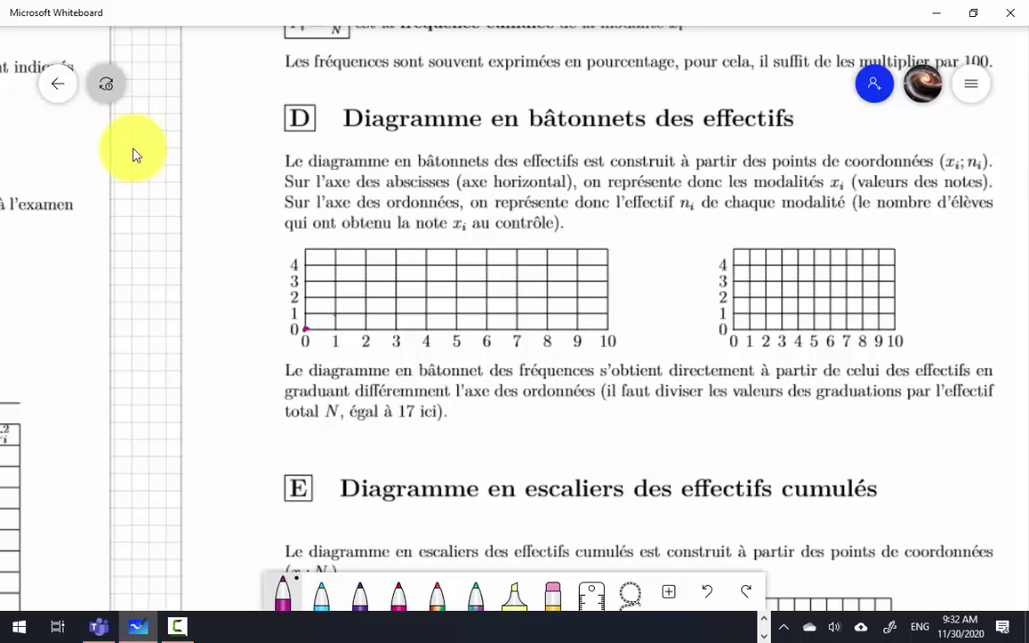
{"action": "key", "text": "ctrl+super+Left"}
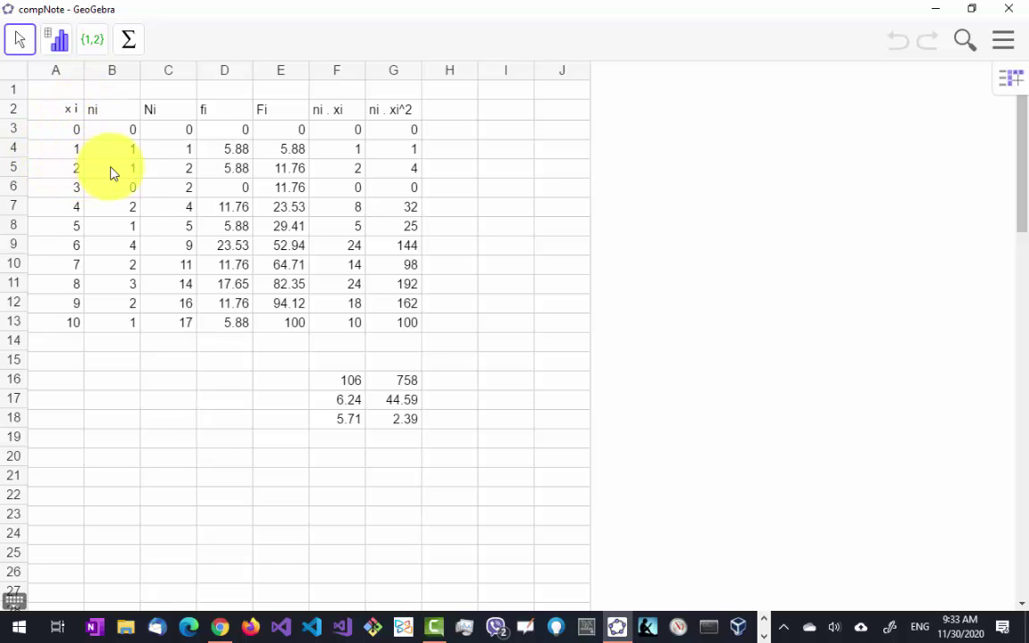
{"action": "key", "text": "ctrl+super+Right"}
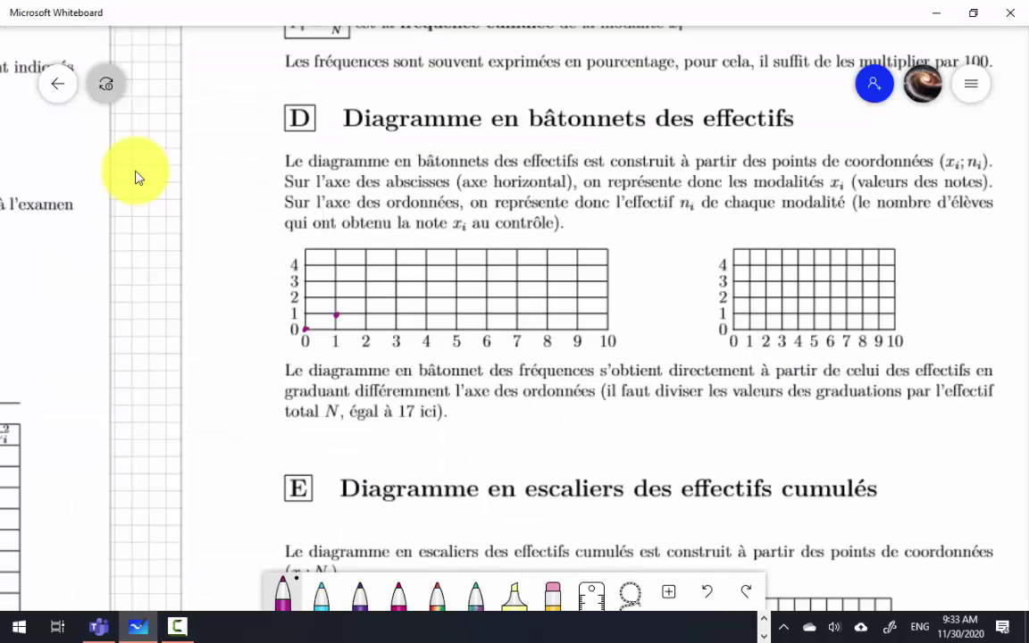
Draw purple sticks of height 1 at notes 1 and 2 on section D's first grid and mark the point (3, 0)
{"action": "left_click_drag", "start_coordinate": [365, 315], "coordinate": [335, 328]}
{"action": "key", "text": "ctrl+super+Left"}
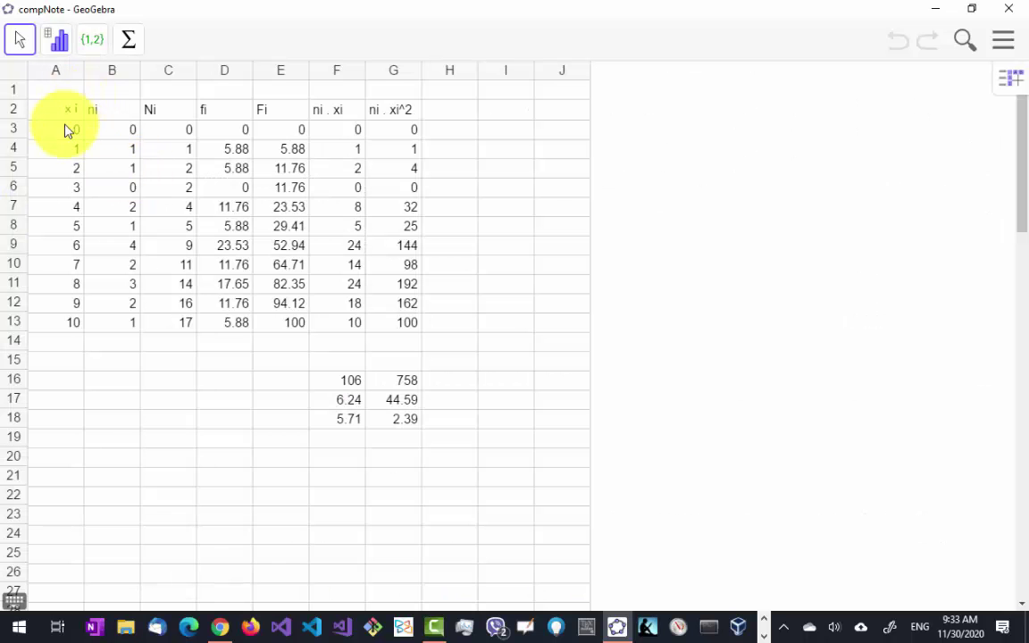
{"action": "key", "text": "alt+Tab"}
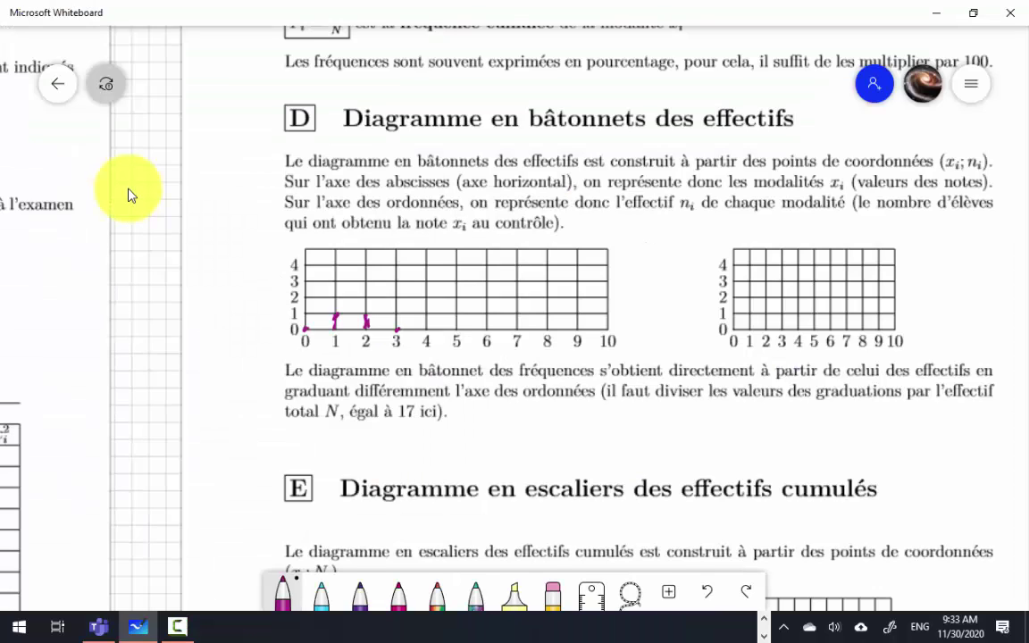
Check the GeoGebra effectifs and draw purple sticks of height 2 at note 4 and height 1 at note 5 in Whiteboard
{"action": "key", "text": "alt+Tab"}
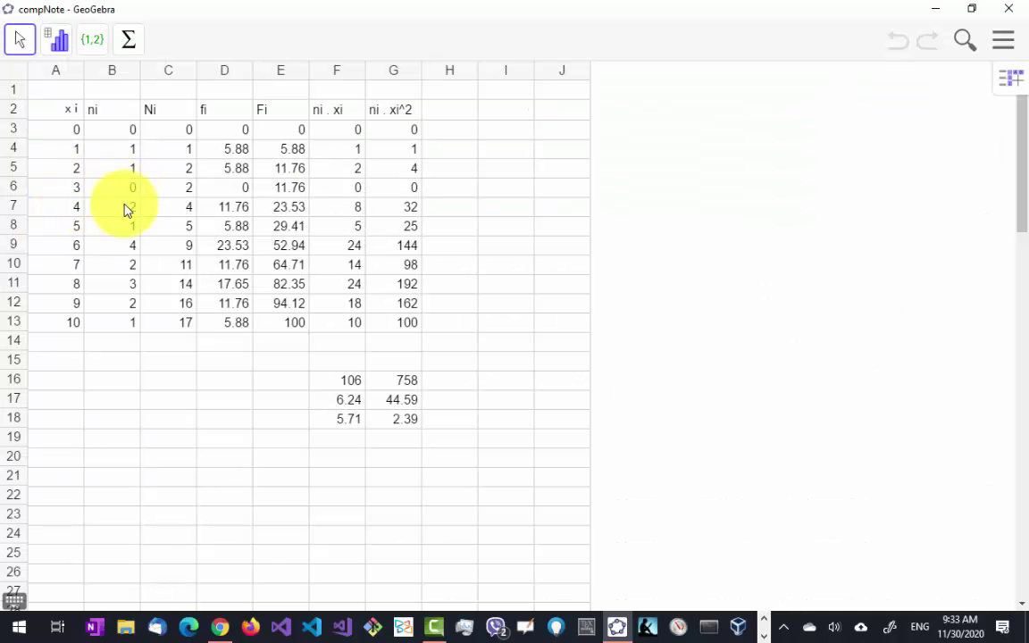
{"action": "key", "text": "alt+Tab"}
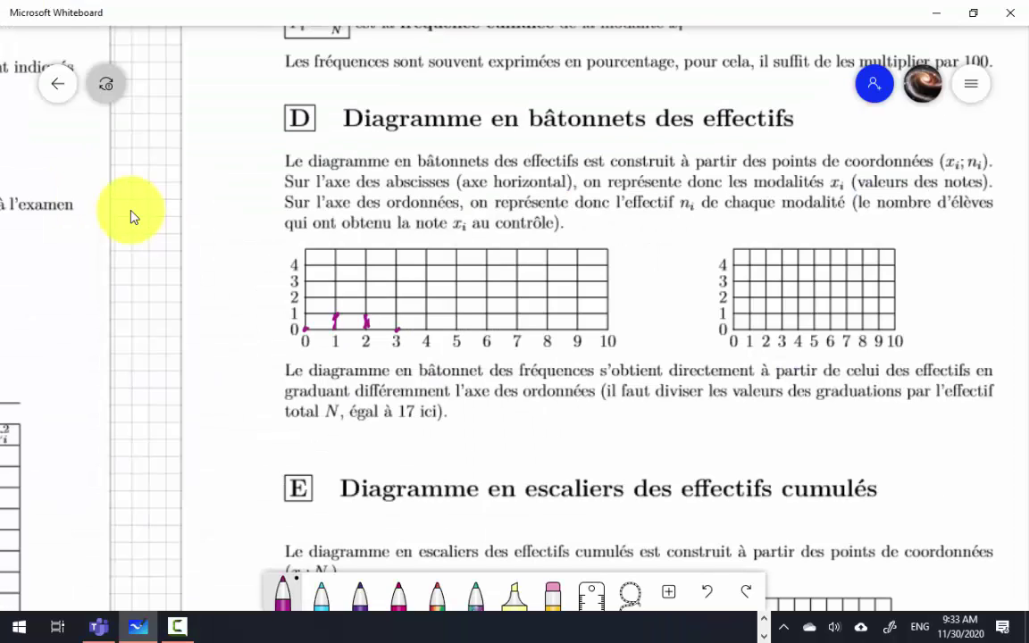
{"action": "left_click_drag", "start_coordinate": [426, 297], "coordinate": [427, 327]}
{"action": "key", "text": "alt+Tab"}
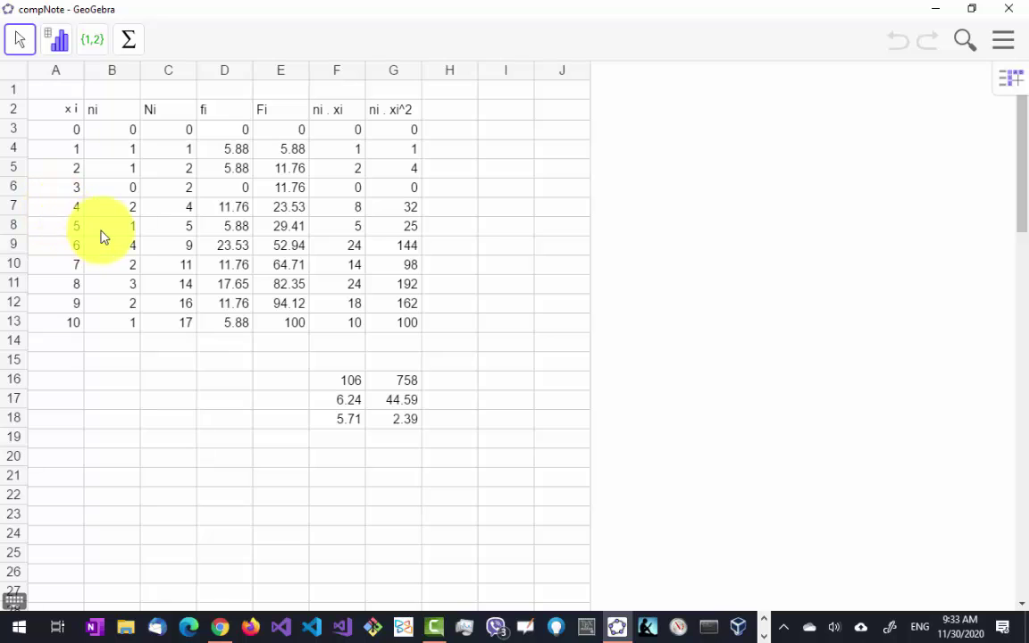
{"action": "key", "text": "alt+Tab"}
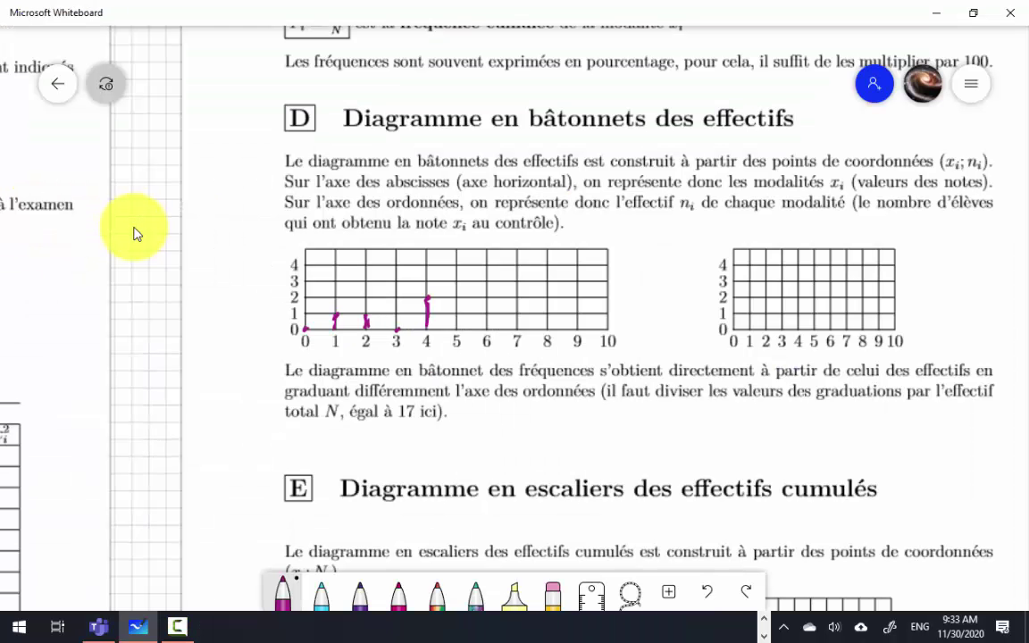
Check the GeoGebra effectifs and draw purple sticks of height 4 at note 6 and height 2 at note 7 in Whiteboard
{"action": "key", "text": "alt+Tab"}
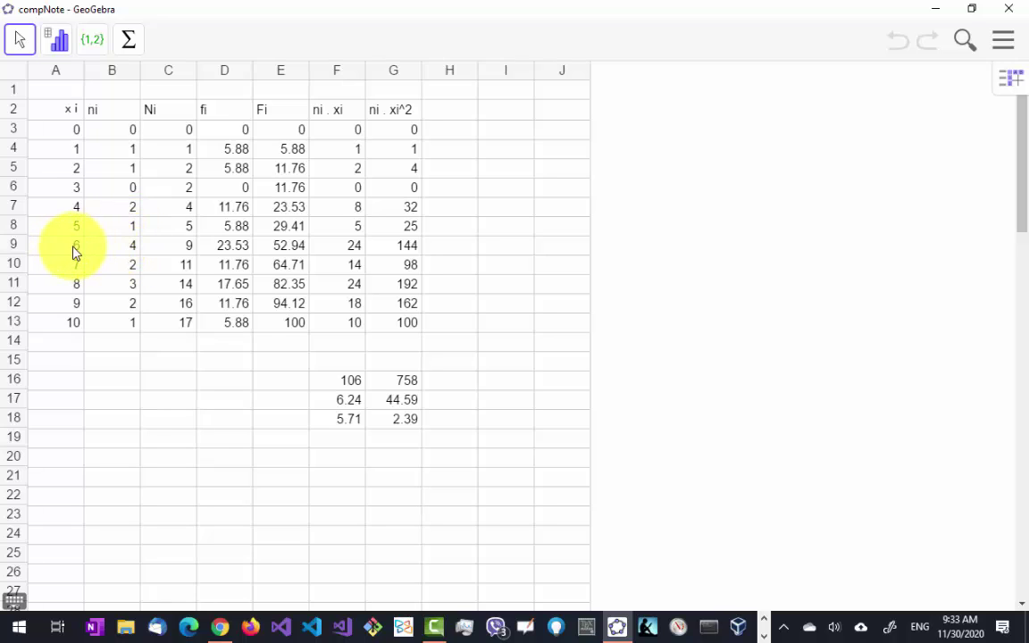
{"action": "key", "text": "alt+Tab"}
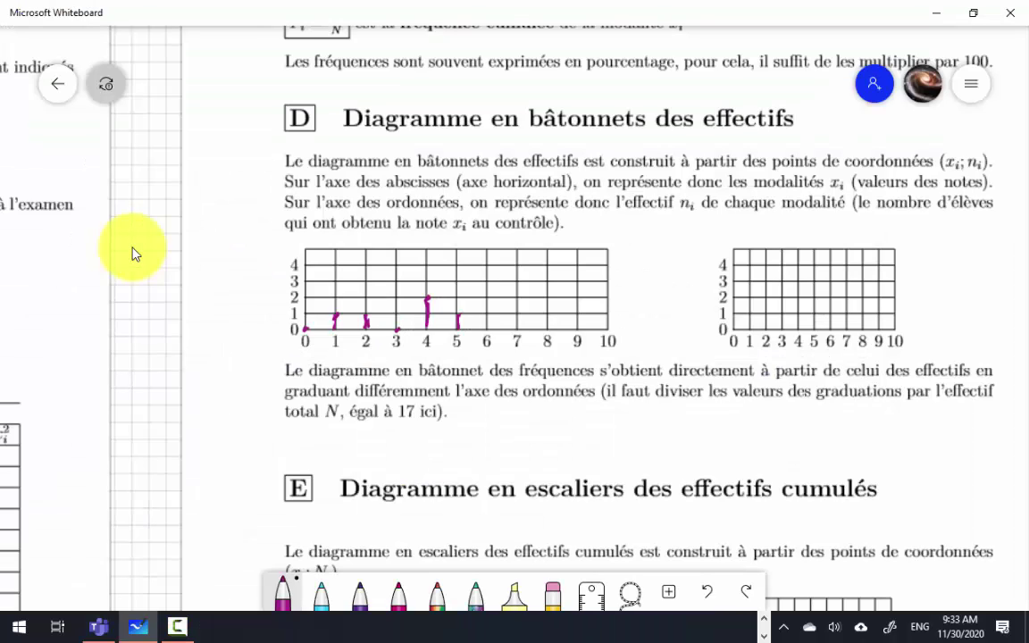
{"action": "left_click_drag", "start_coordinate": [486, 266], "coordinate": [485, 317]}
{"action": "key", "text": "alt+Tab"}
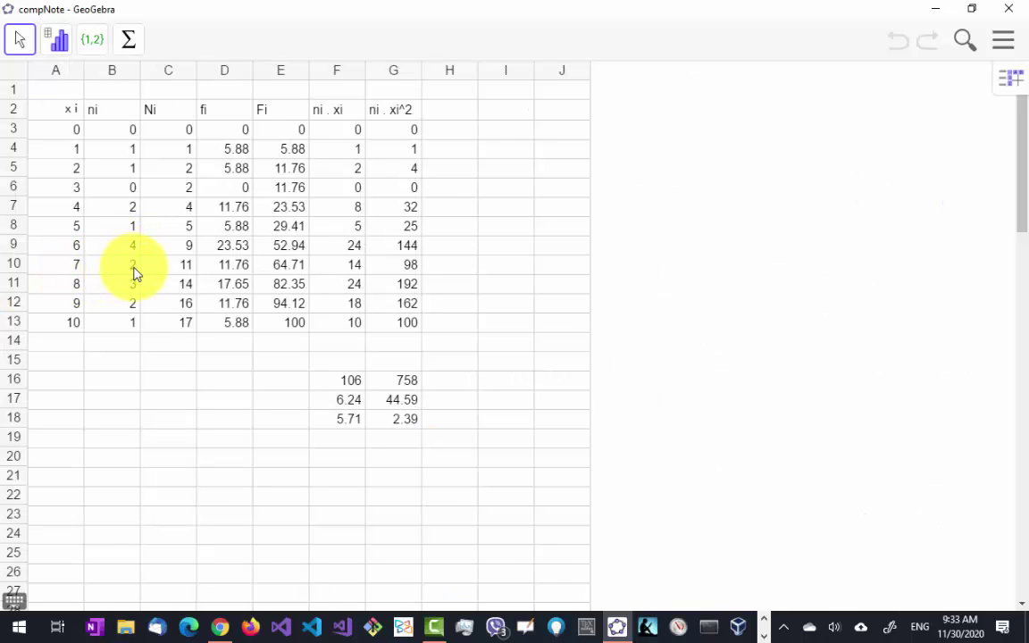
{"action": "key", "text": "alt+Tab"}
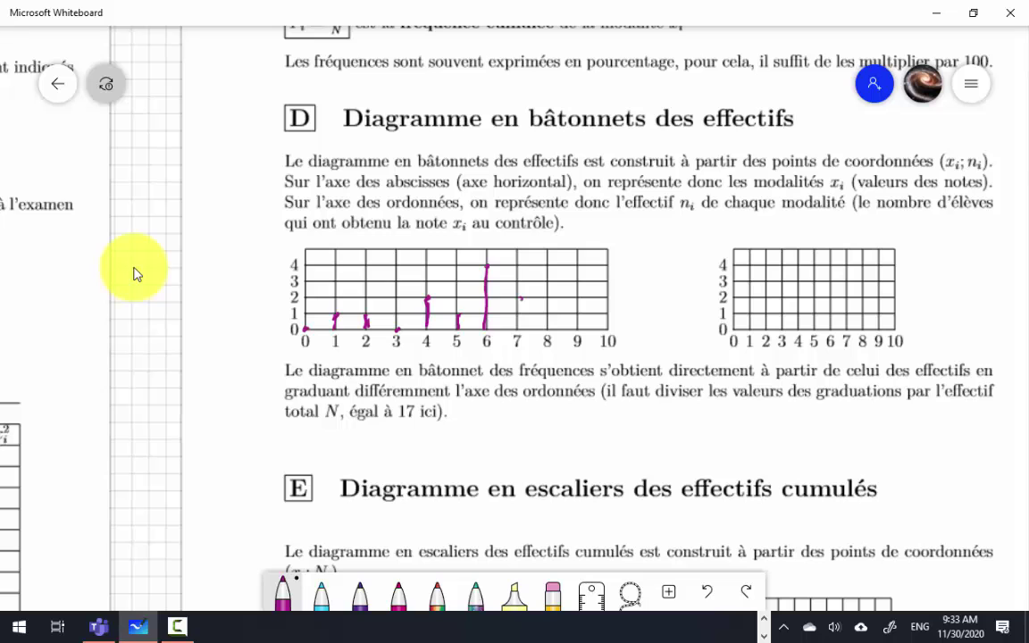
{"action": "left_click_drag", "start_coordinate": [520, 298], "coordinate": [518, 323]}
Complete the Whiteboard stick diagram from the GeoGebra effectifs with purple sticks of height 3 at note 8, 2 at 9 and 1 at 10
{"action": "key", "text": "alt+Tab"}
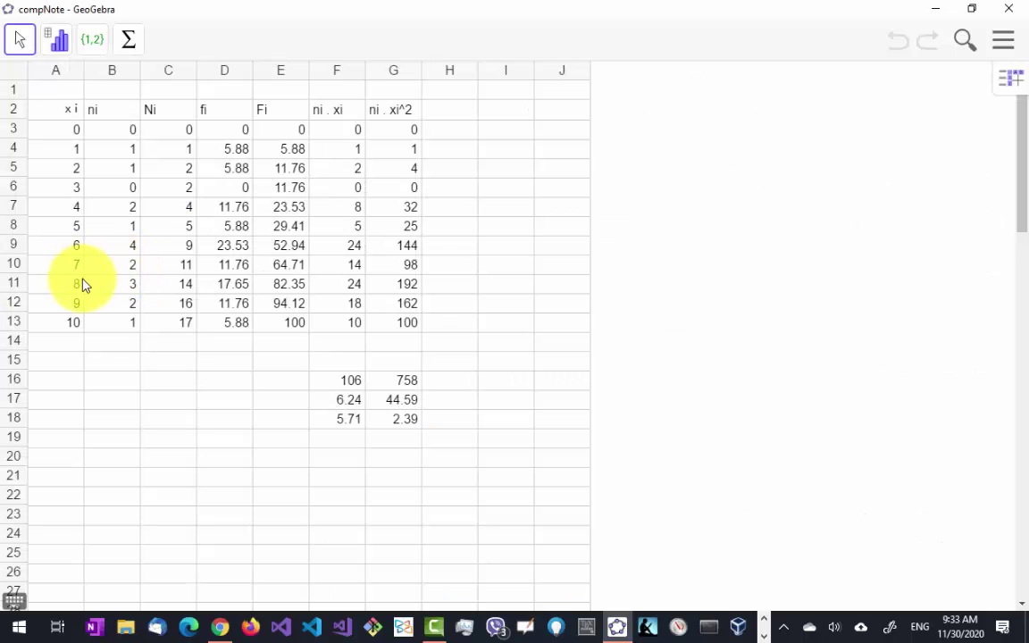
{"action": "key", "text": "alt+Tab"}
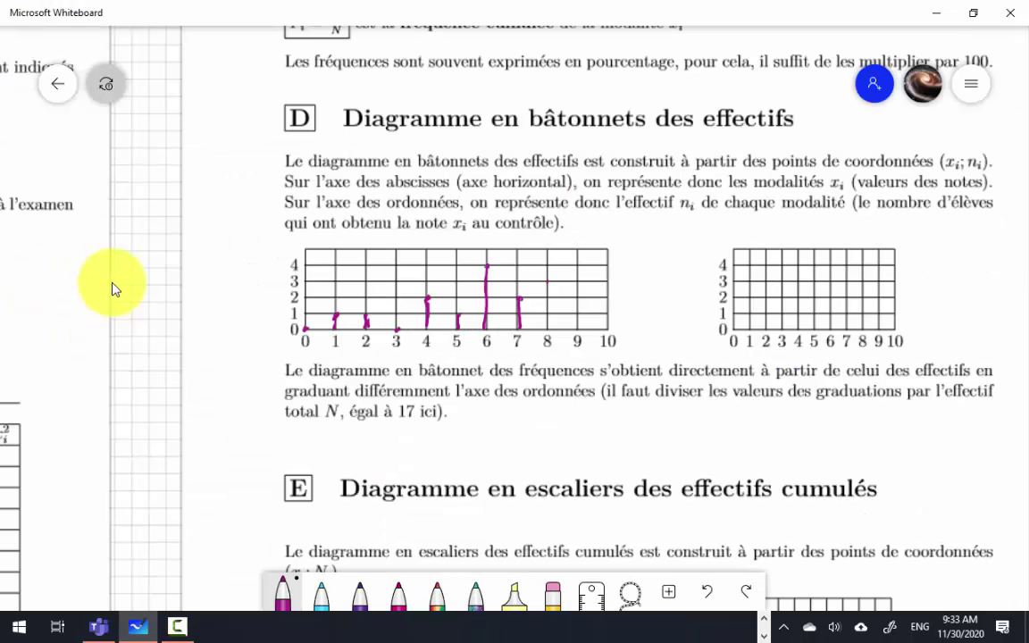
{"action": "mouse_move", "coordinate": [548, 282]}
{"action": "left_mouse_down"}
{"action": "mouse_move", "coordinate": [550, 332]}
{"action": "mouse_move", "coordinate": [578, 321]}
{"action": "left_mouse_up"}
{"action": "key", "text": "alt+Tab"}
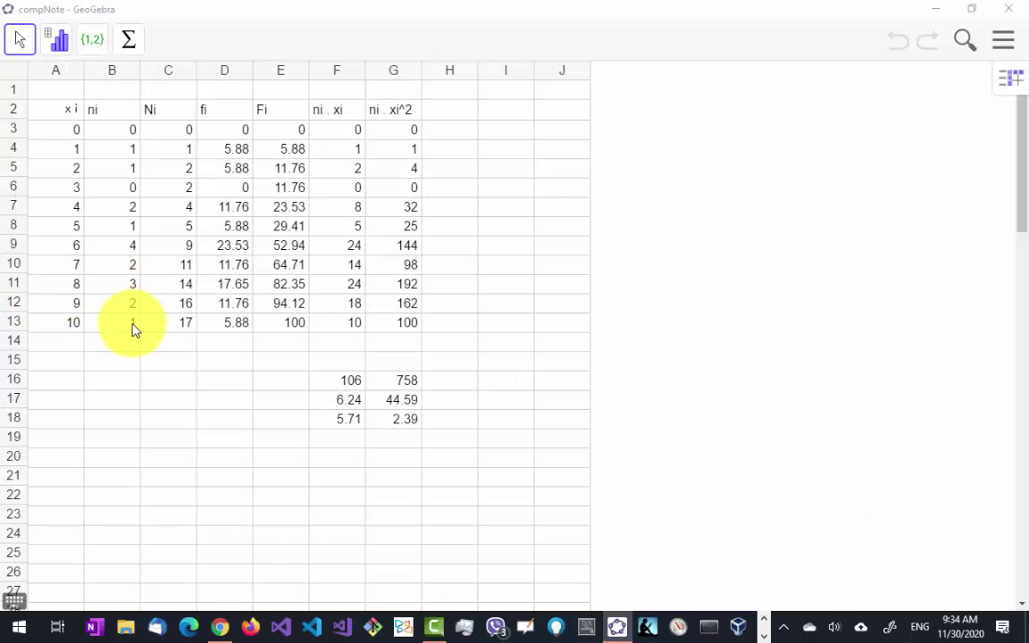
{"action": "key", "text": "alt+Tab"}
{"action": "left_click_drag", "start_coordinate": [609, 315], "coordinate": [608, 328]}
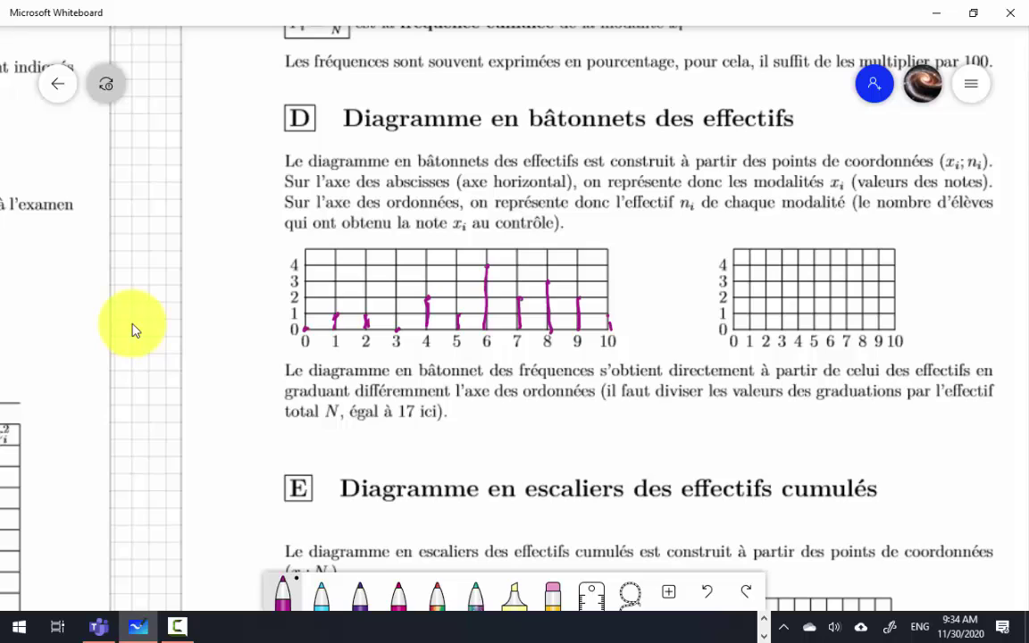